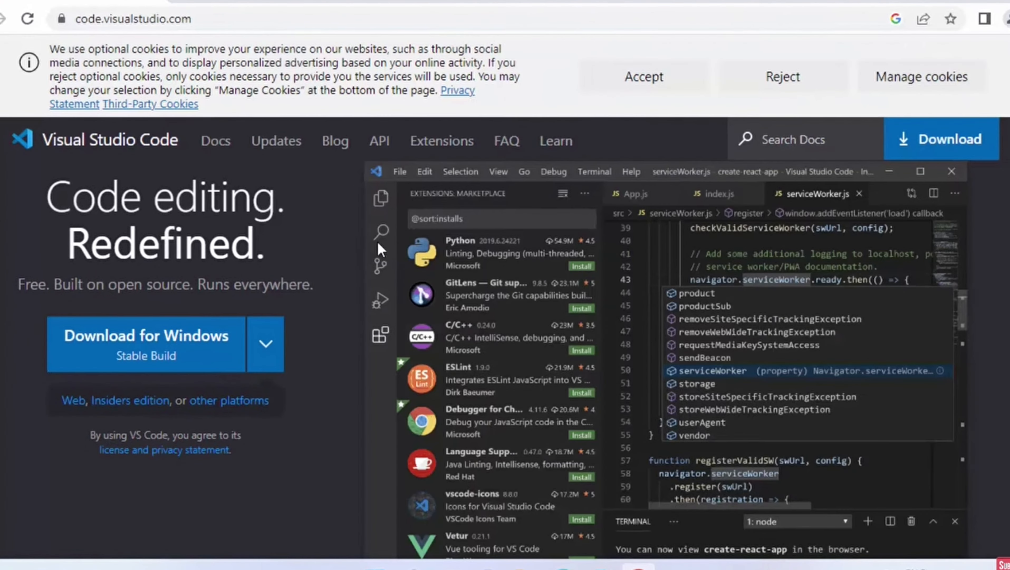
- Accept the website's cookies, download the stable Windows build of Visual Studio Code, and launch the downloaded installer
click(663, 84)
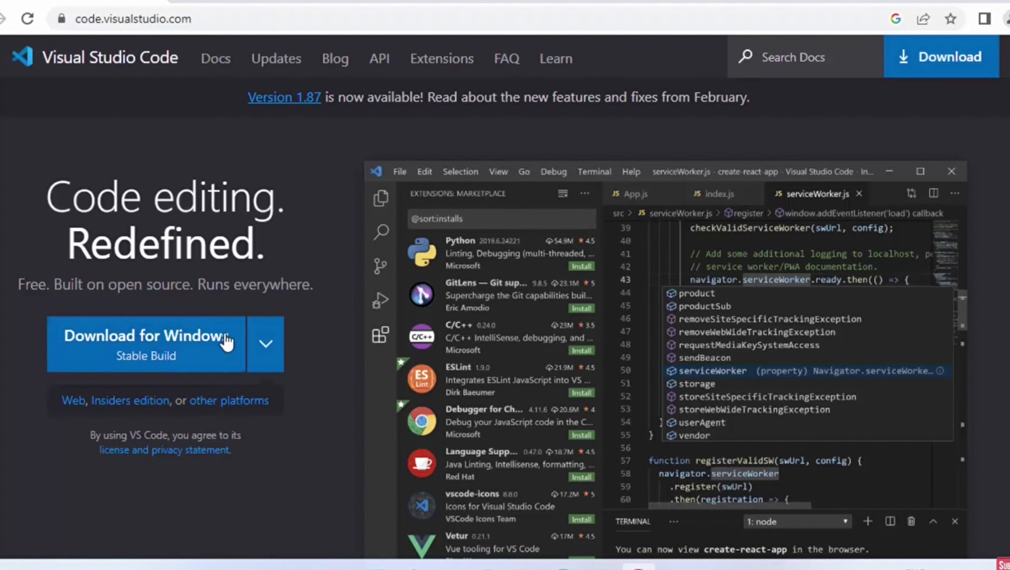
click(154, 355)
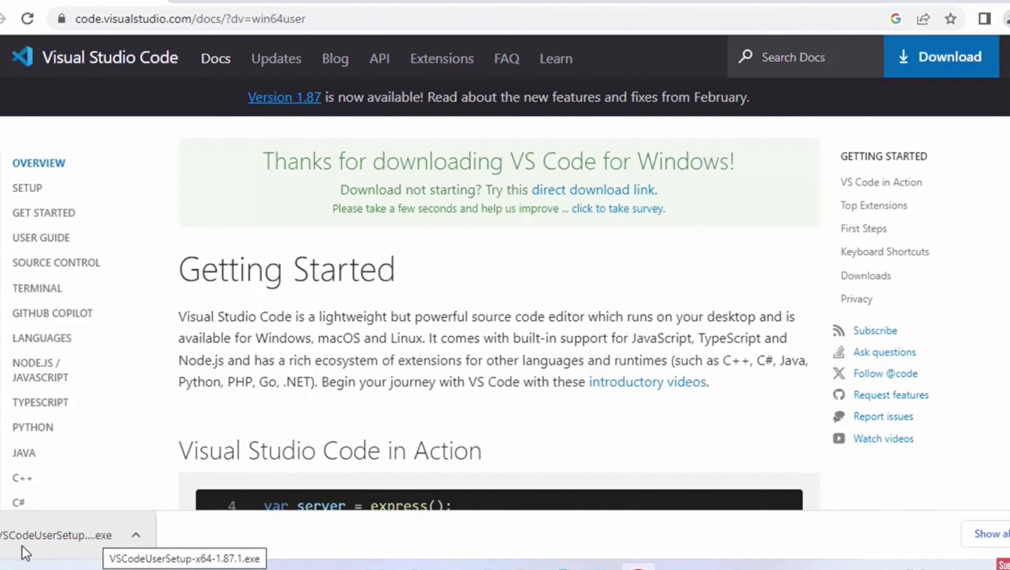
click(57, 540)
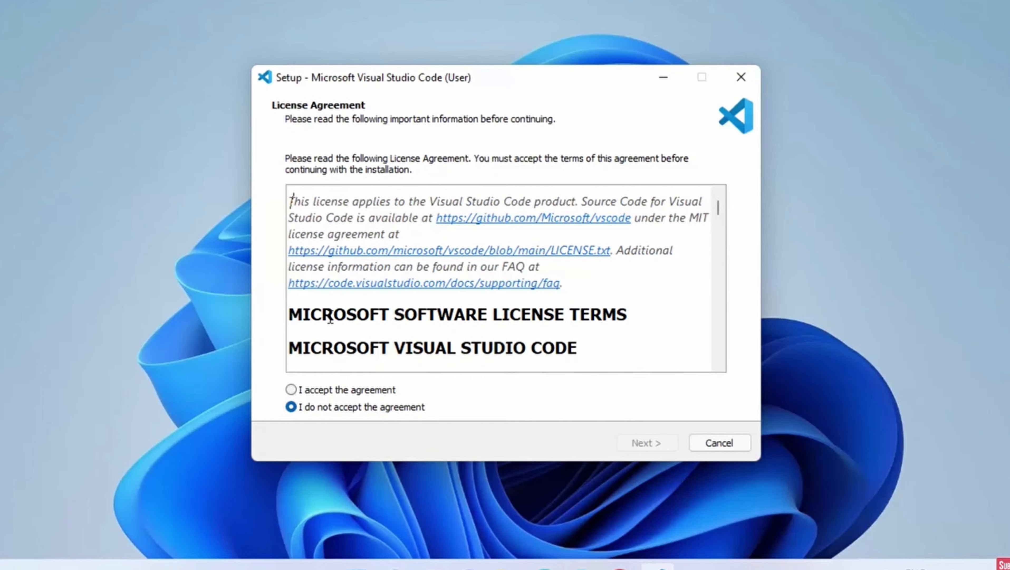
- Accept the licence agreement and keep the default destination location and Visual Studio Code Start Menu folder
click(291, 390)
click(640, 442)
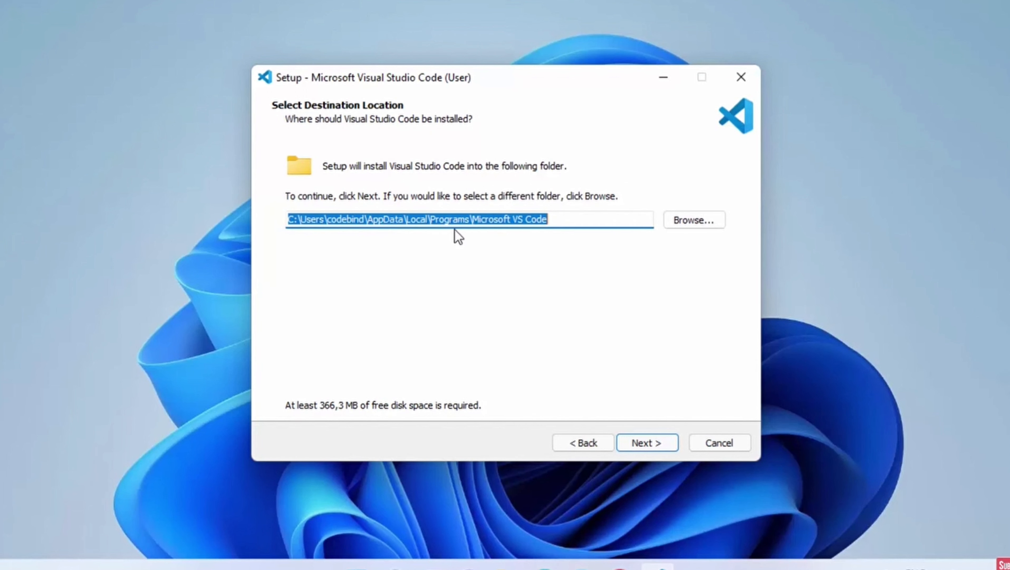
click(638, 443)
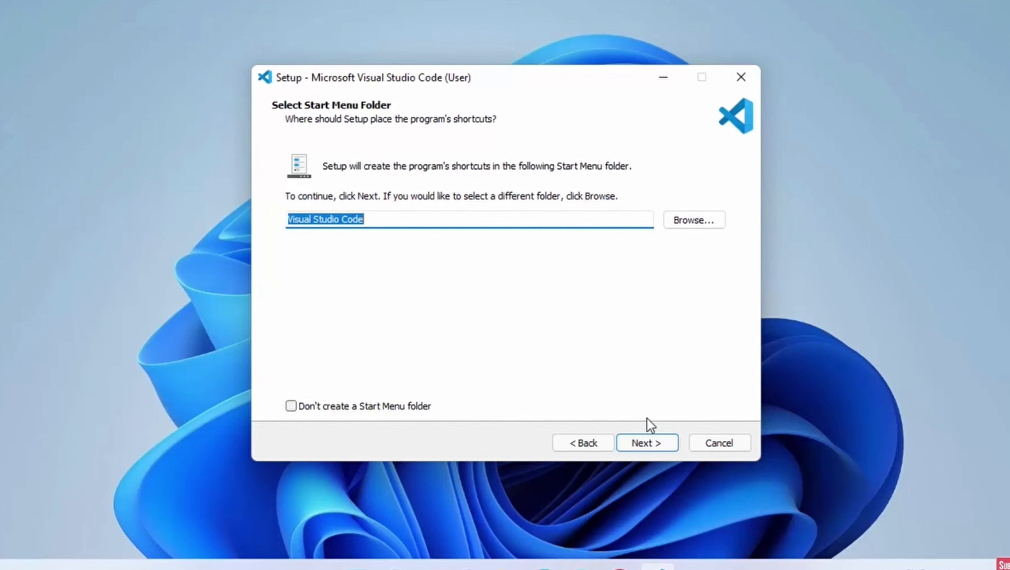
click(651, 441)
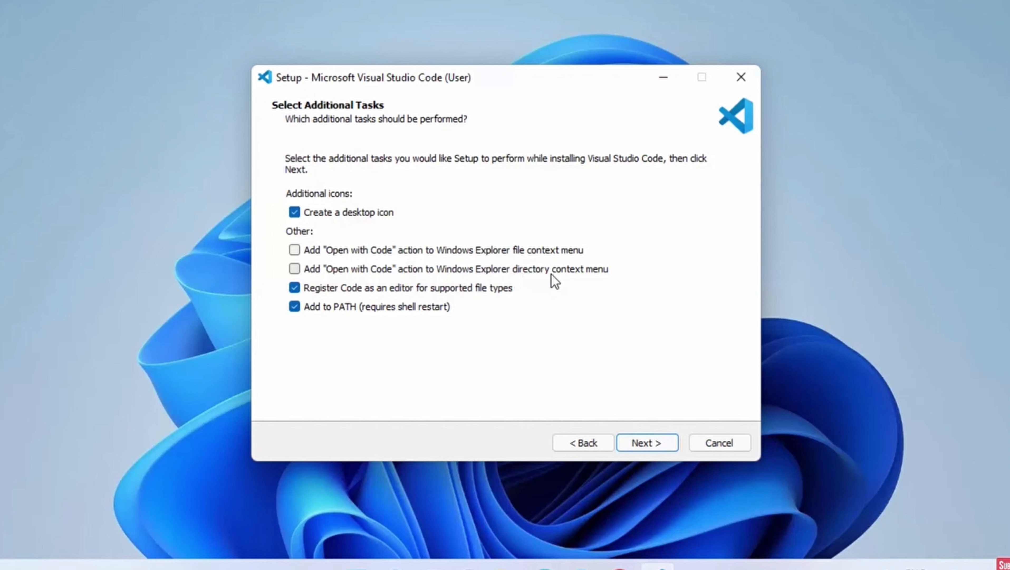
- Enable both "Open with Code" context menu actions for files and directories, install Visual Studio Code, and finish setup with launch enabled
click(301, 270)
click(294, 250)
click(667, 446)
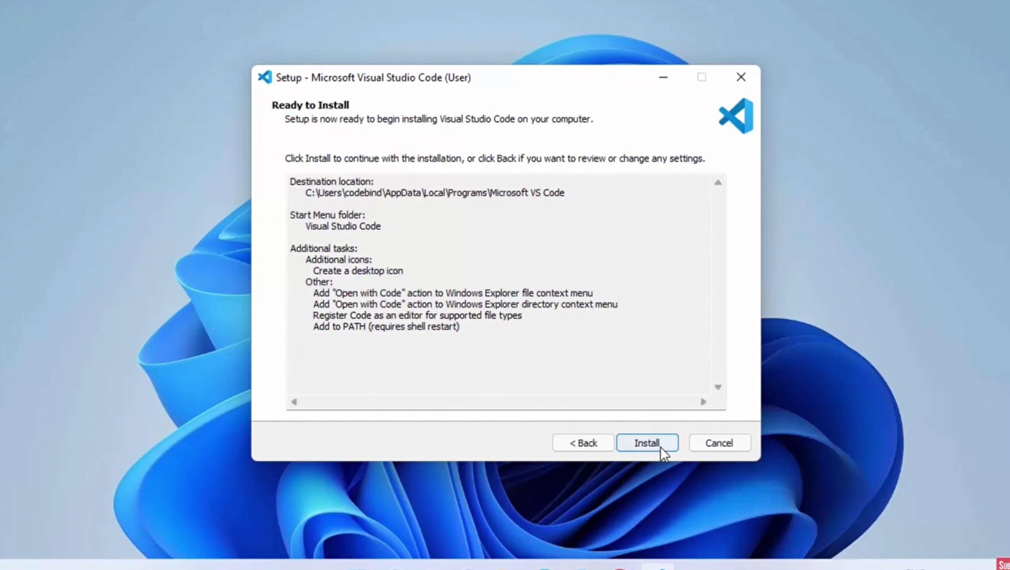
click(661, 446)
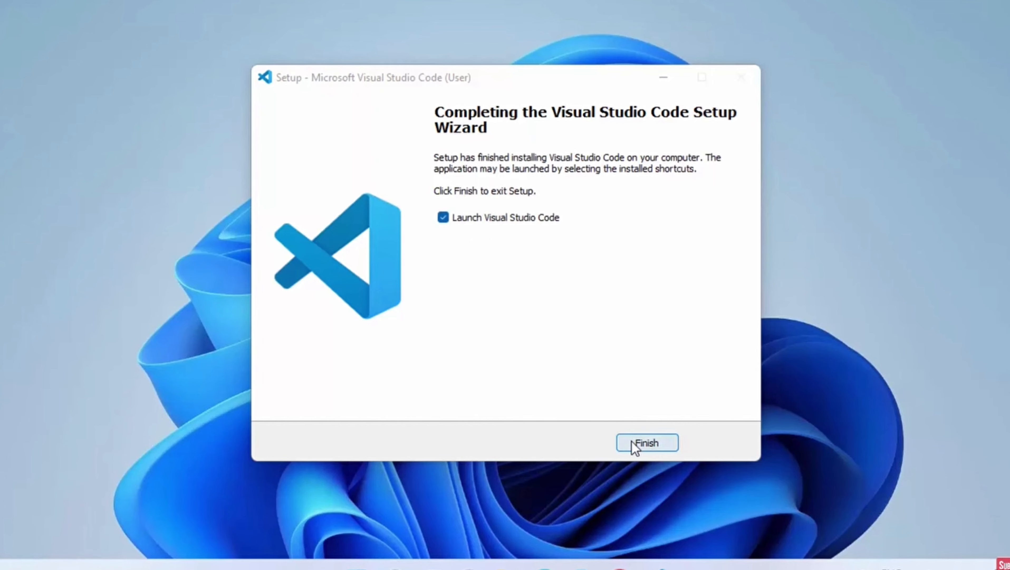
click(646, 442)
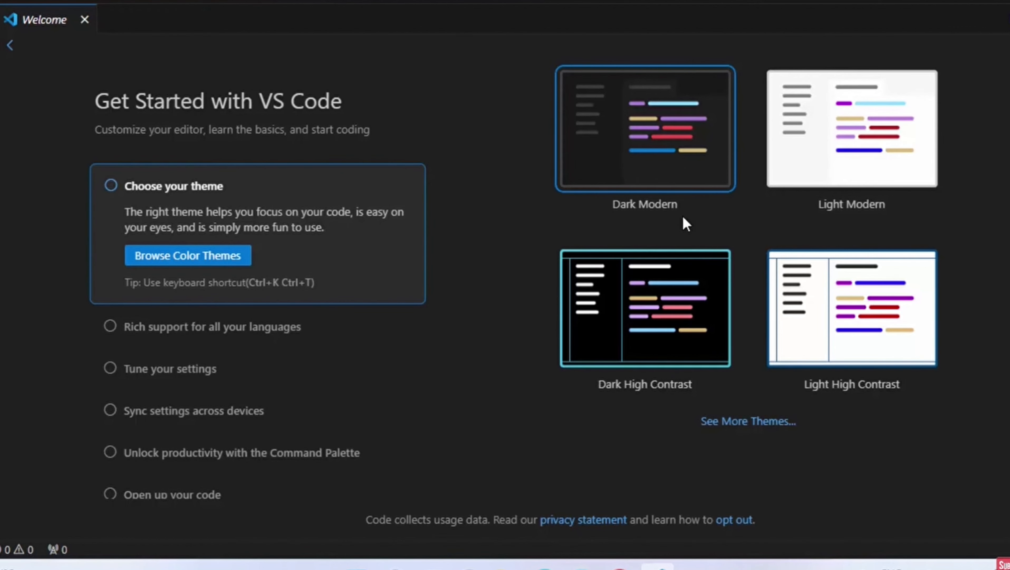
- Try the Light Modern, Dark High Contrast and Light High Contrast themes, and switch back to Dark Modern
click(817, 169)
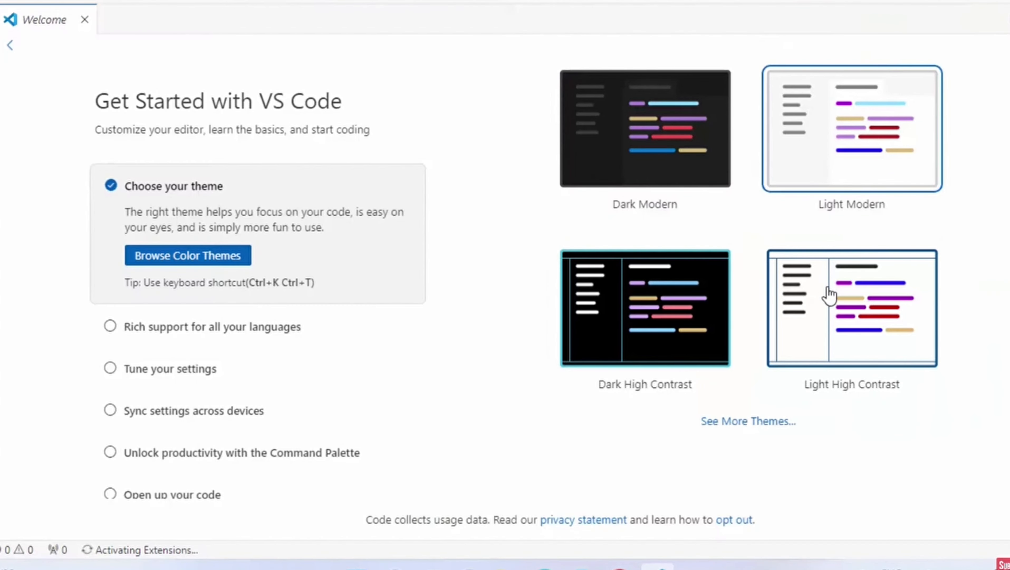
click(667, 311)
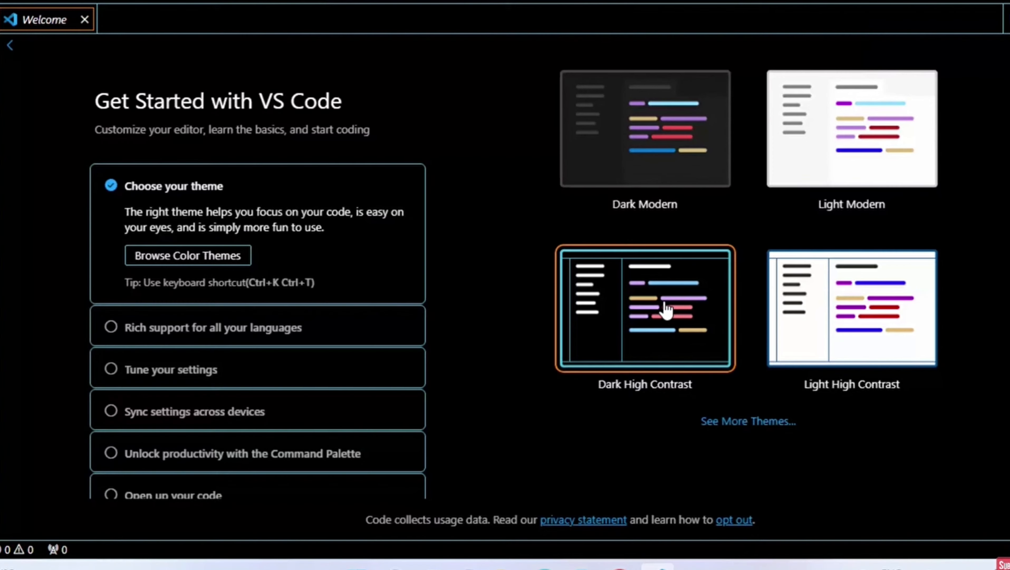
click(852, 337)
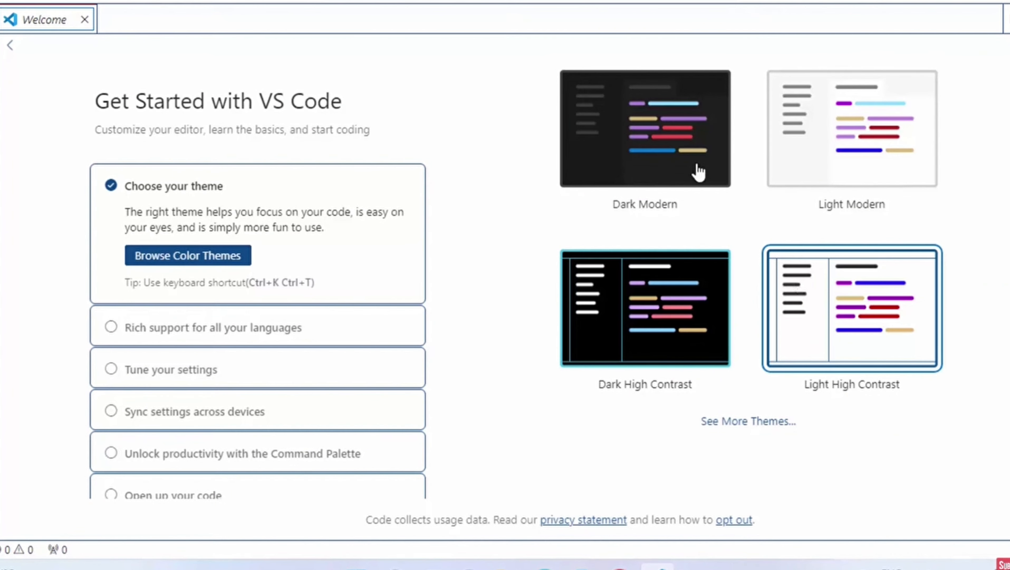
click(665, 117)
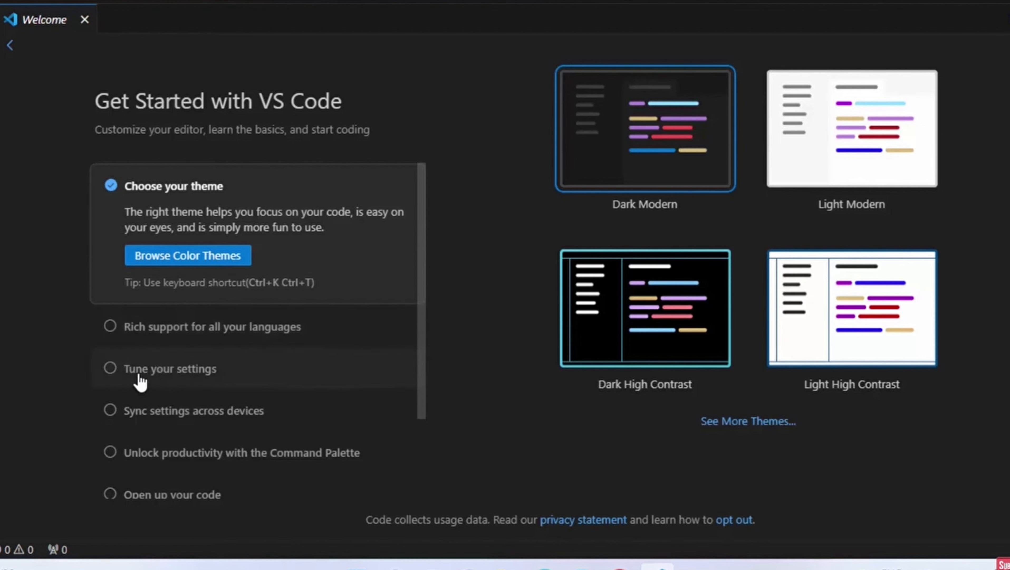
- Look over the remaining Get Started items, show the Explorer view, and close the Visual Studio Code window
scroll(216, 353, down, 2)
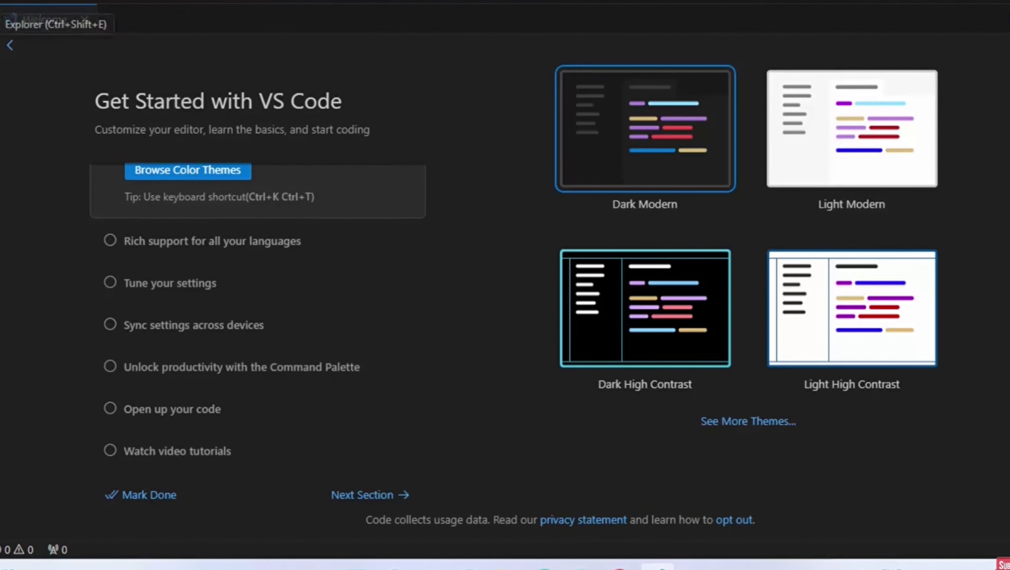
click(0, 25)
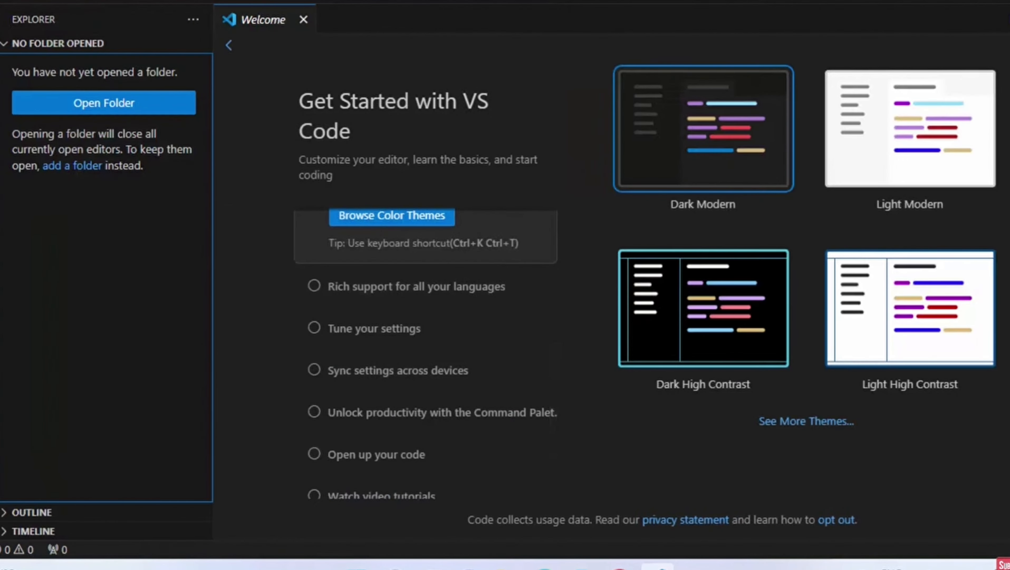
click(1008, 0)
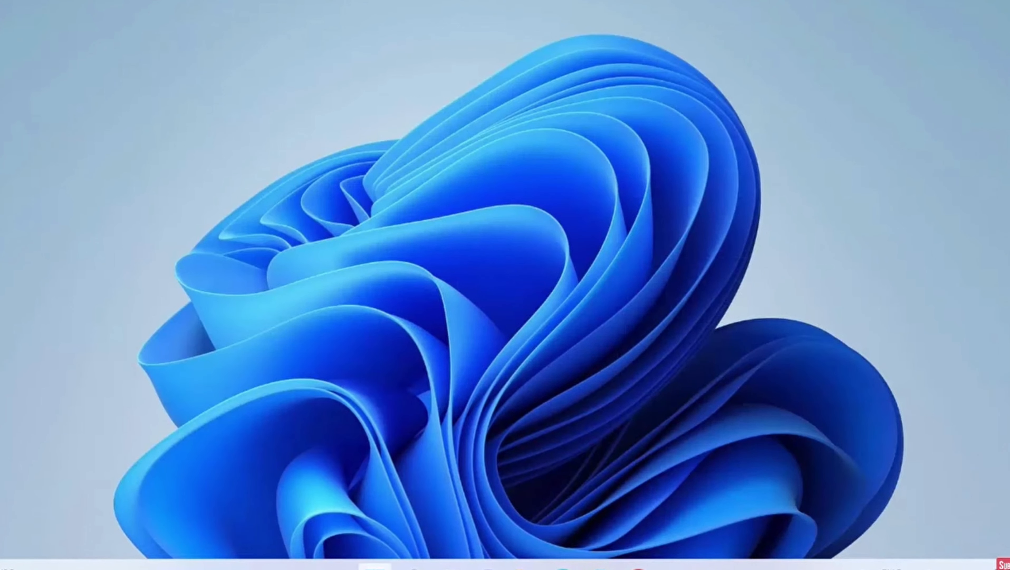
- Search Windows for "vis" and launch Visual Studio Code from the results
click(375, 565)
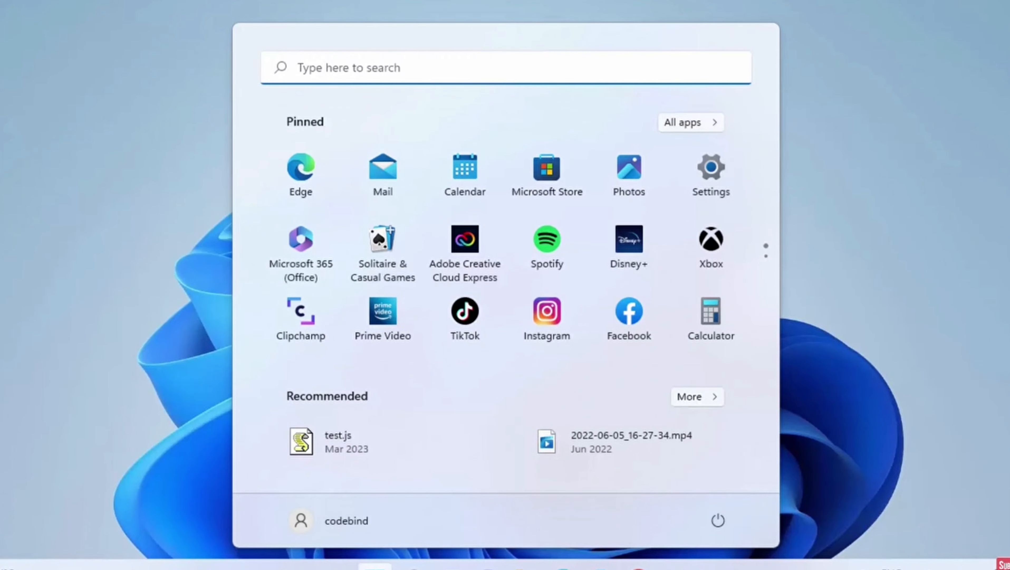
click(494, 81)
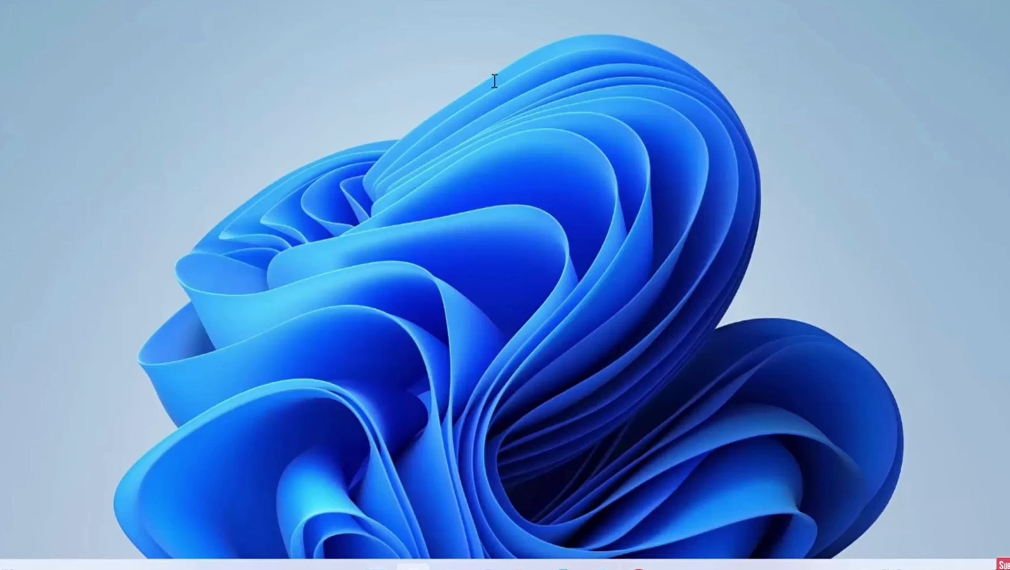
text(vis)
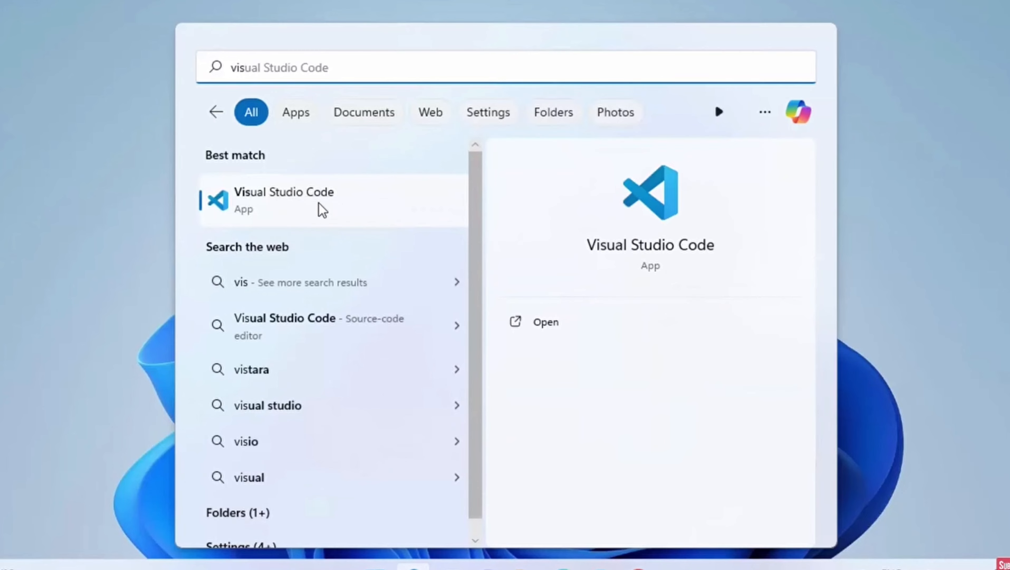
click(322, 209)
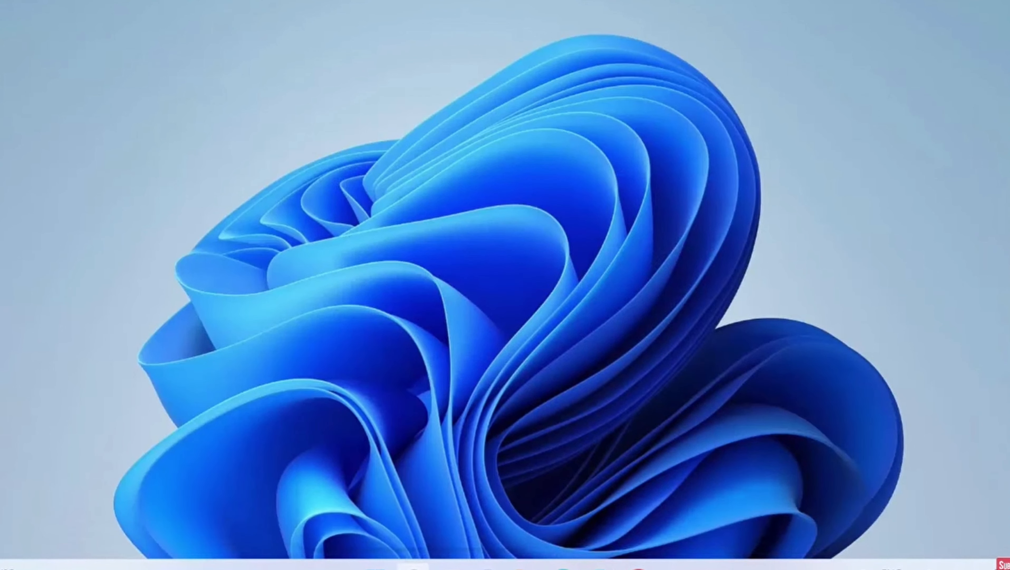
- Search Windows for "cmd" and open Command Prompt
click(413, 567)
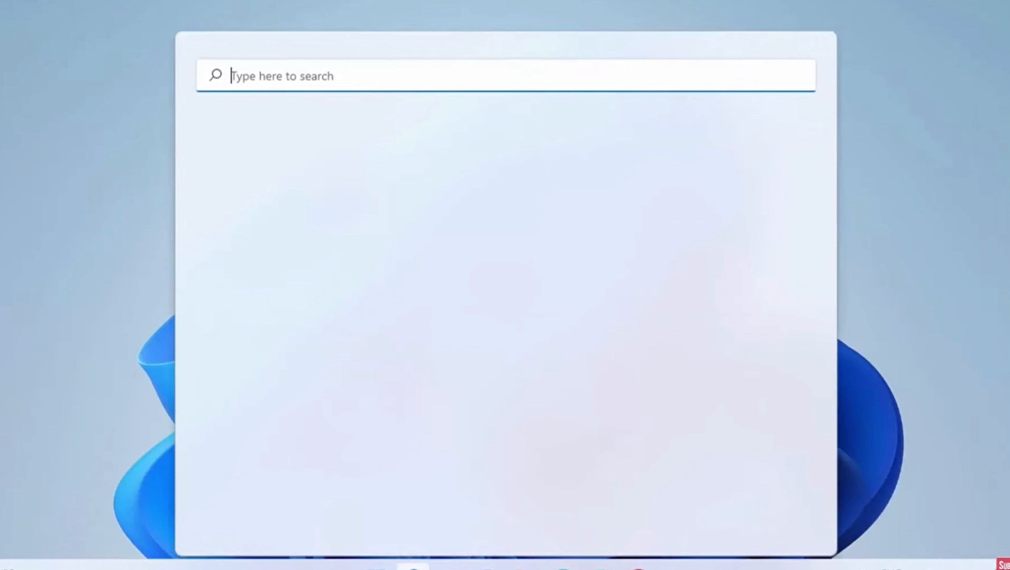
text(cmd)
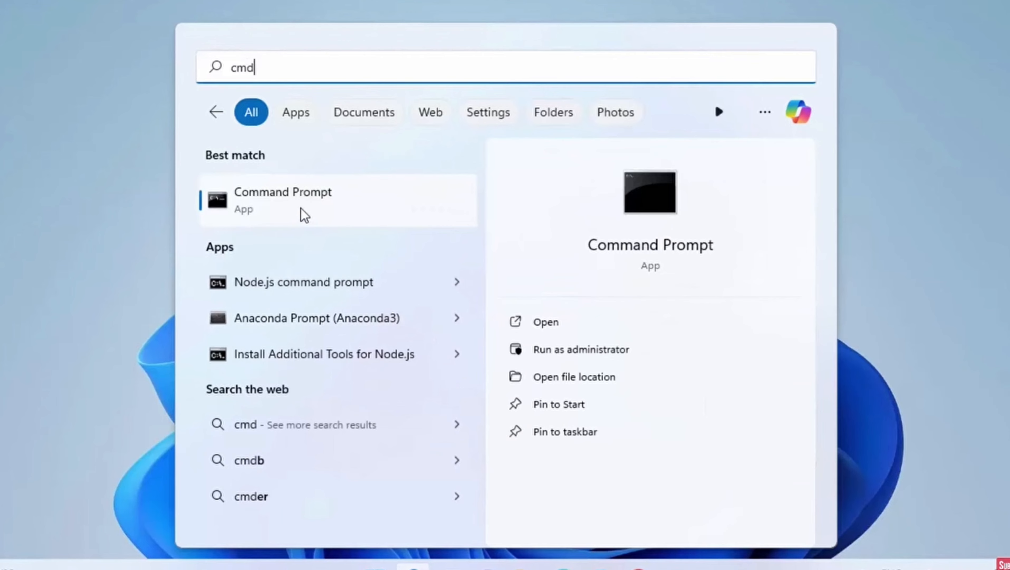
click(301, 209)
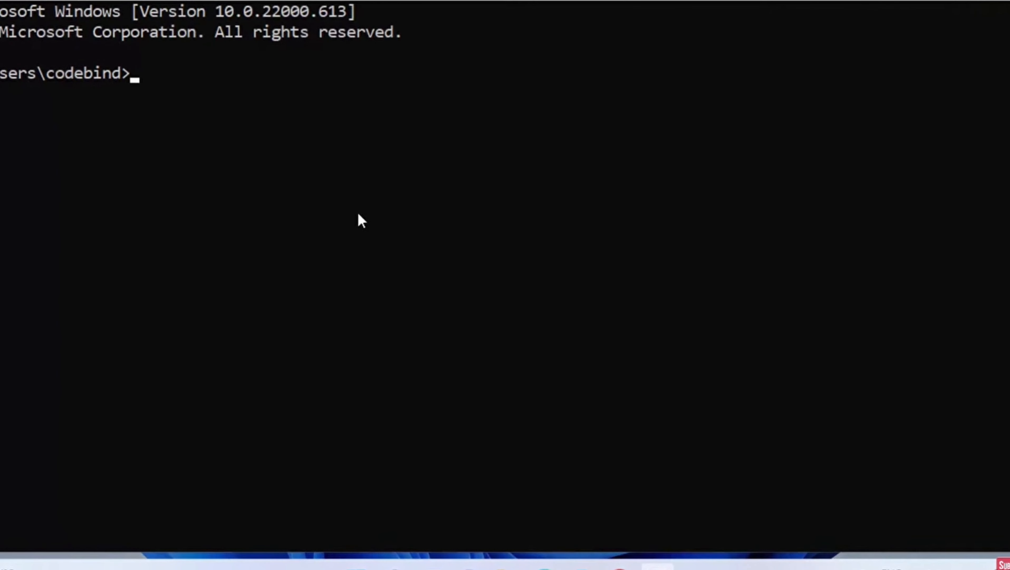
- Run the code command to launch Visual Studio Code, and minimize its window to return to Command Prompt
text(code)
key(Return)
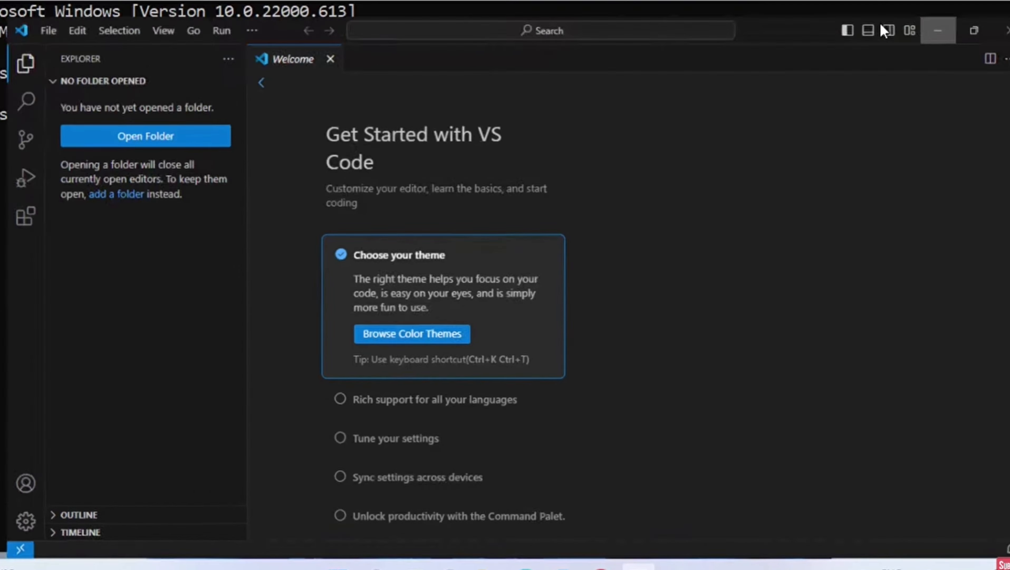
click(938, 30)
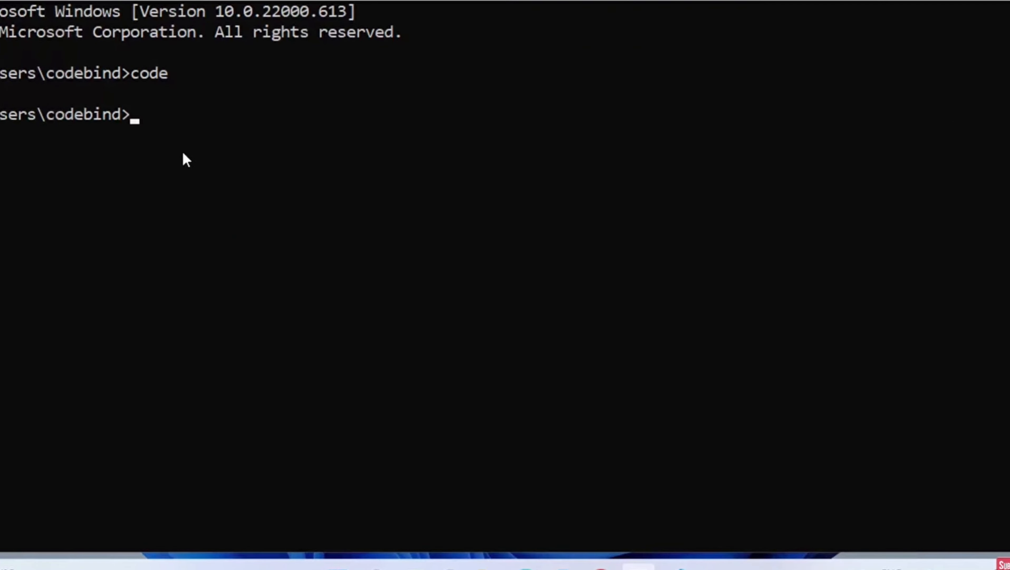
click(188, 121)
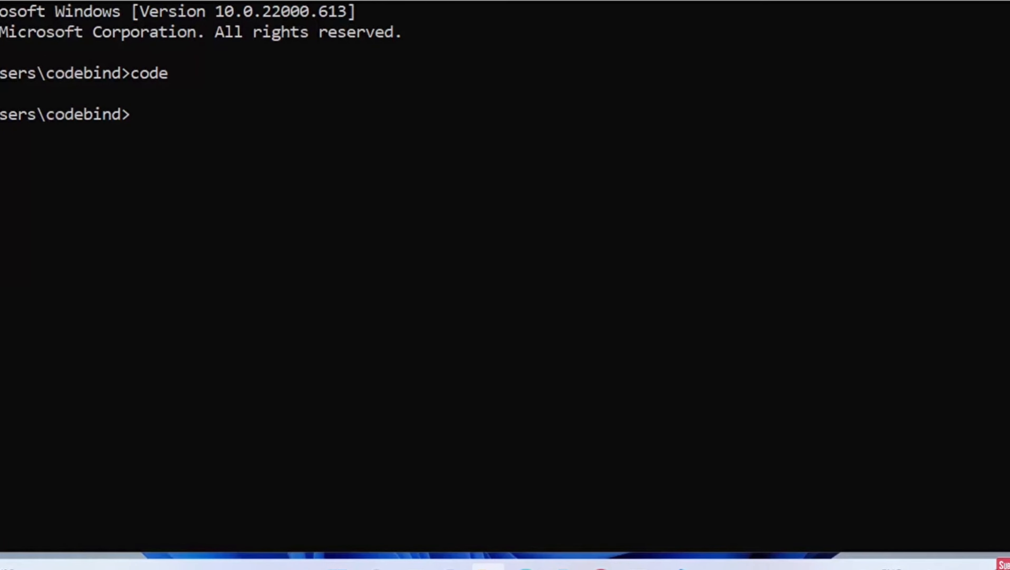
- Open the python folder on the Desktop in File Explorer
click(488, 566)
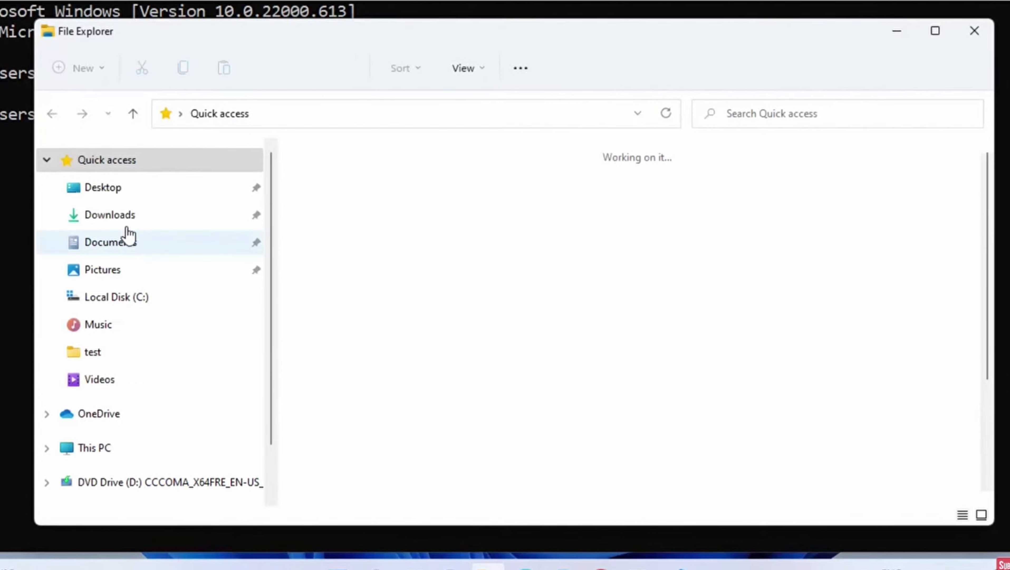
click(119, 196)
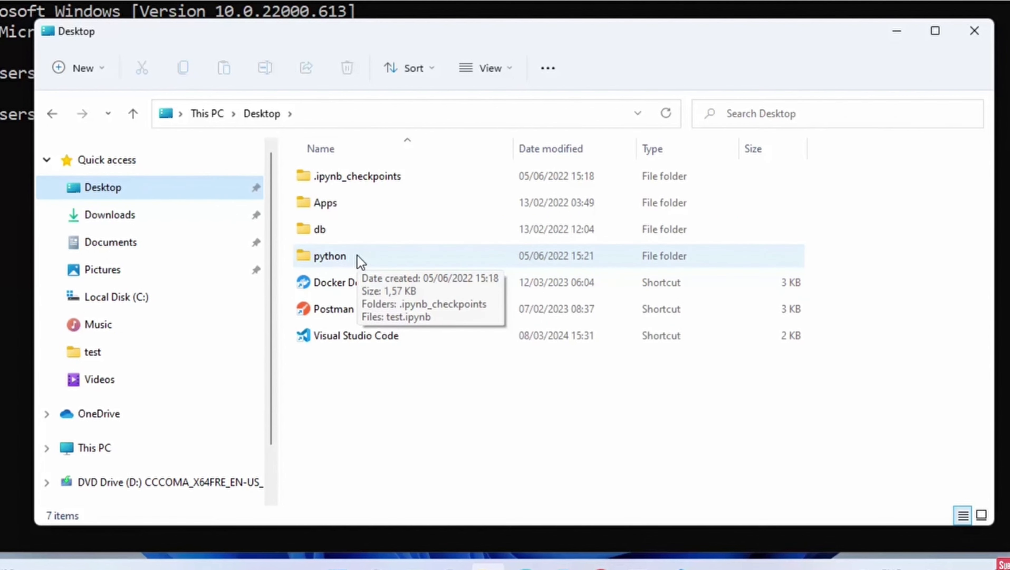
click(361, 262)
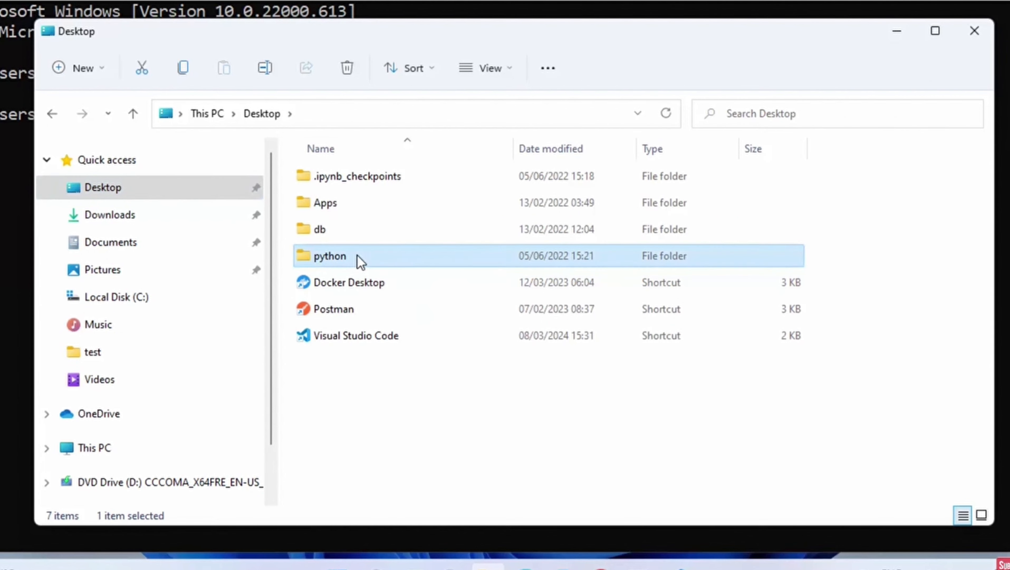
double_click(361, 262)
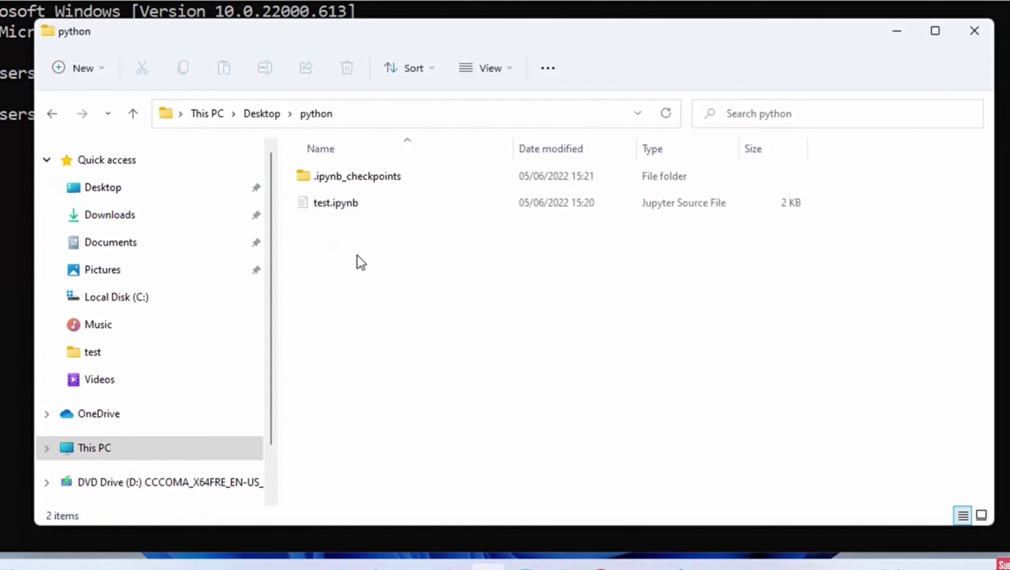
- Open the python folder in Visual Studio Code with the folder's "Open with Code" action, and close that editor window
right_click(393, 289)
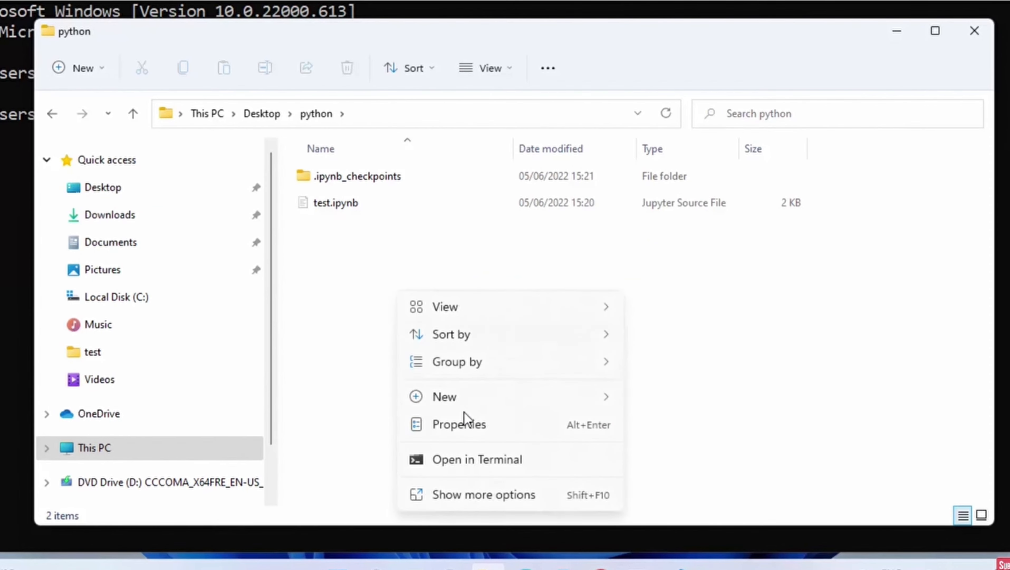
click(491, 495)
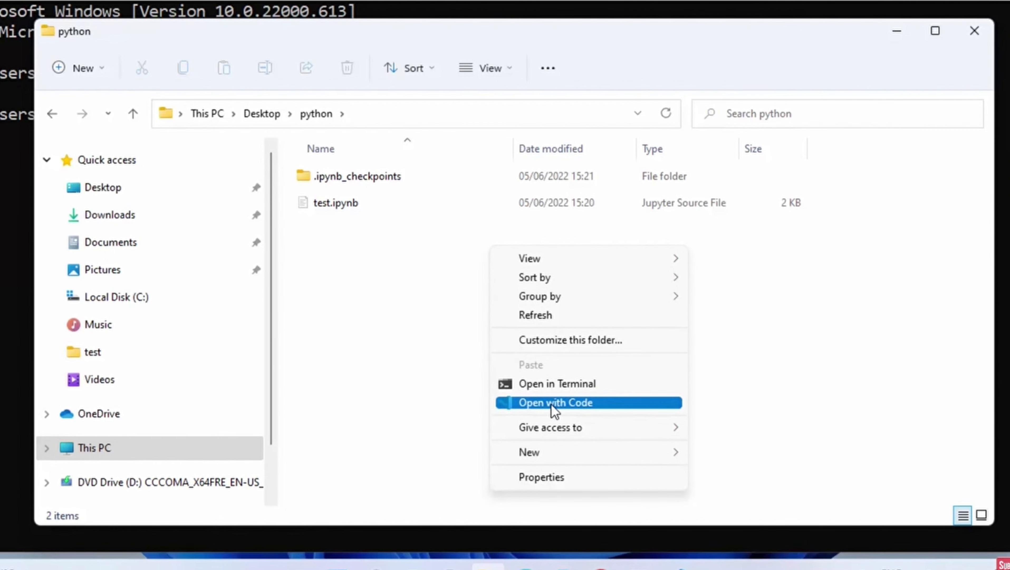
click(553, 384)
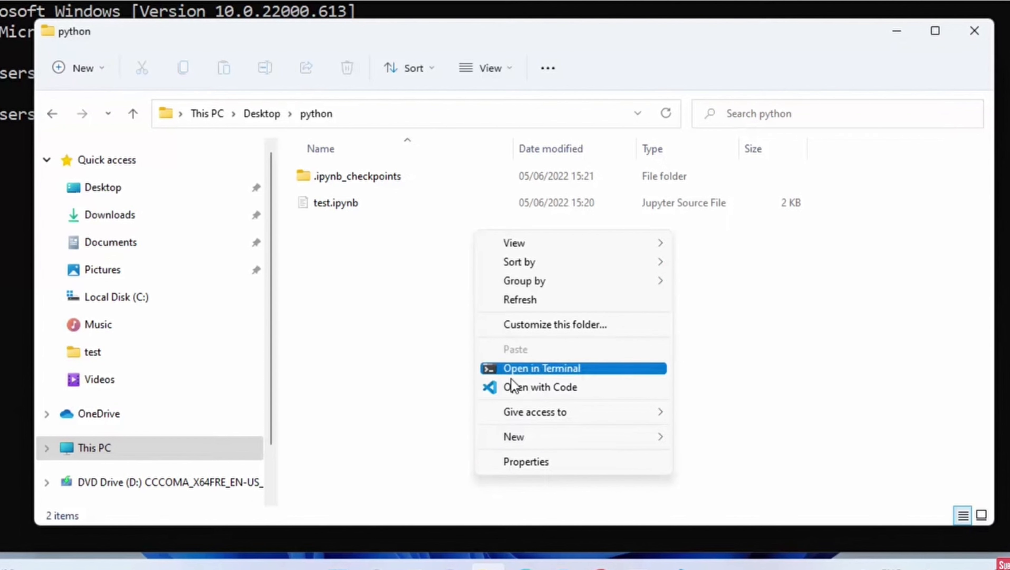
click(512, 386)
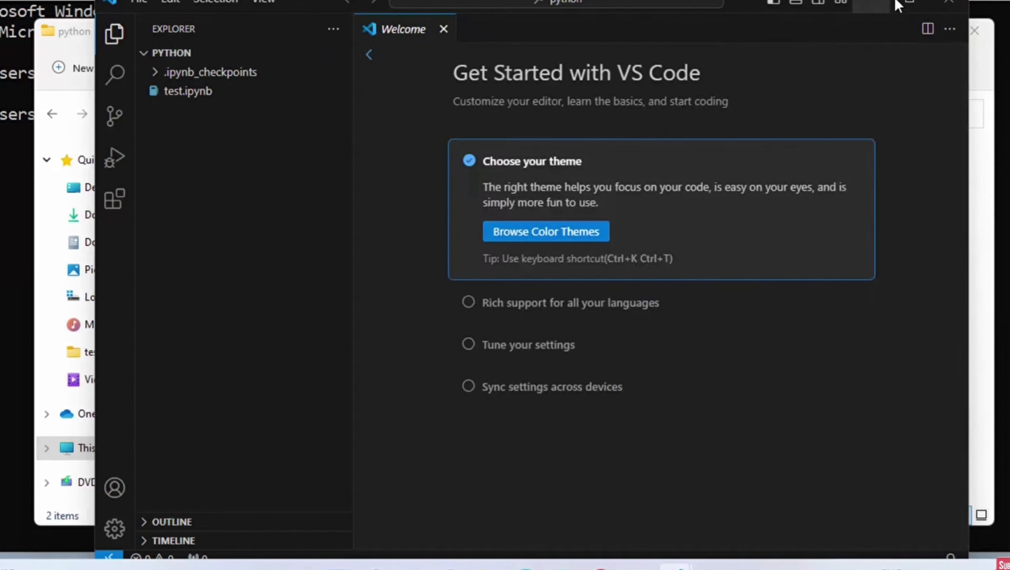
click(948, 4)
- Copy the python folder's path from File Explorer and change Command Prompt's directory to it with cd
click(528, 113)
key(ctrl+c)
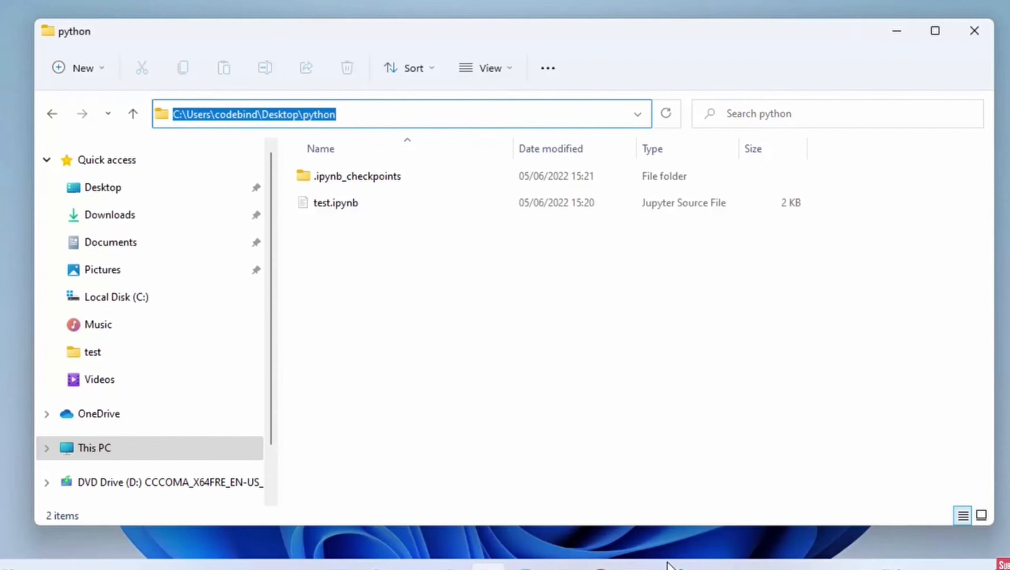
click(639, 568)
click(448, 393)
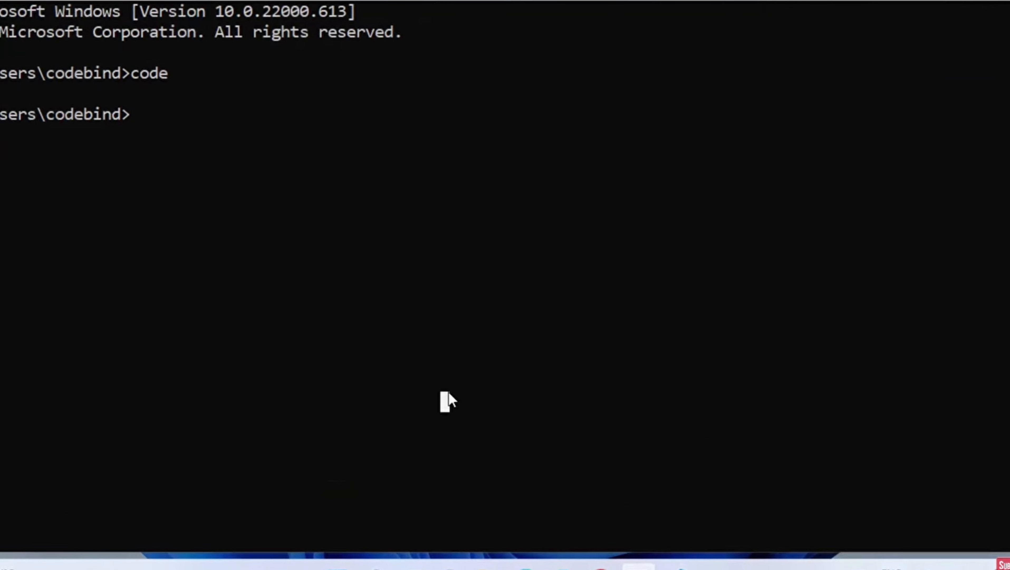
text(cd)
key(ctrl+v)
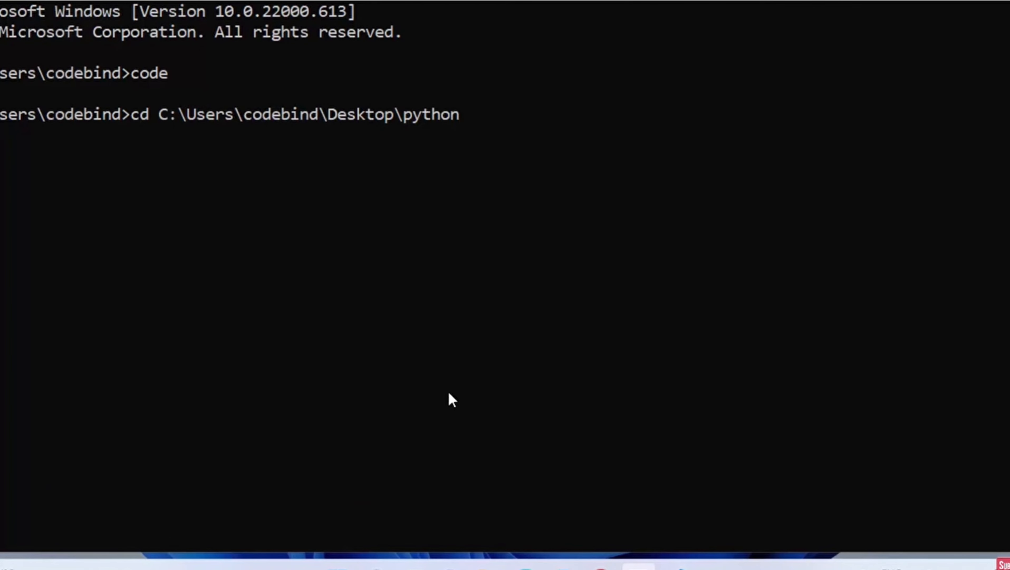
key(Return)
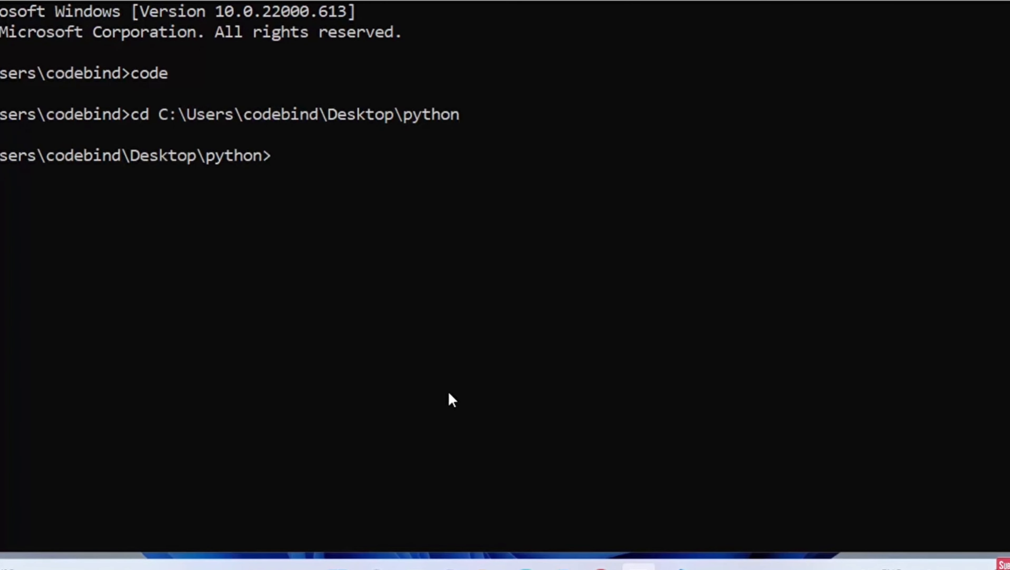
- Enter the command "code ." to open the current python folder in Visual Studio Code
text(code .)
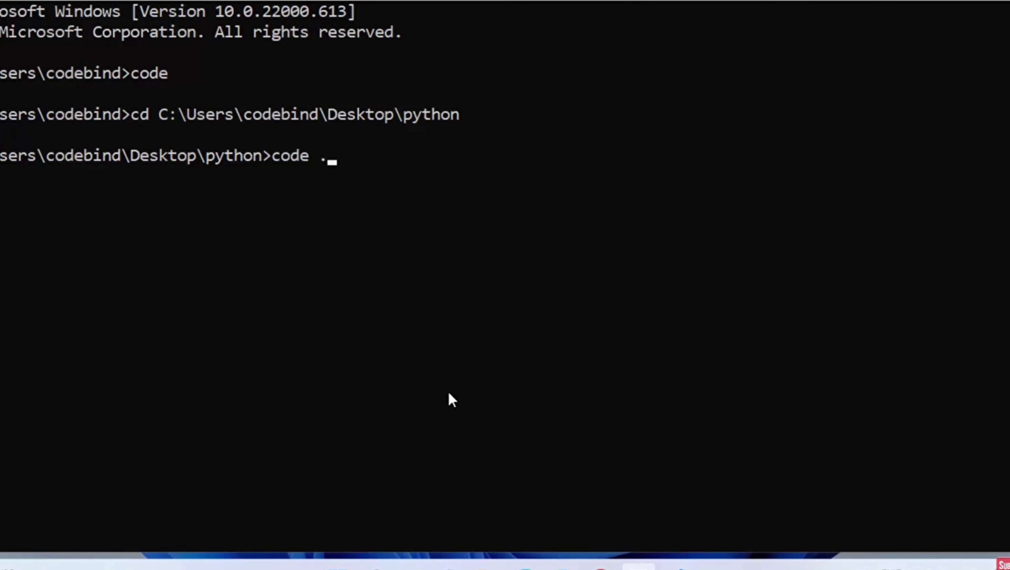